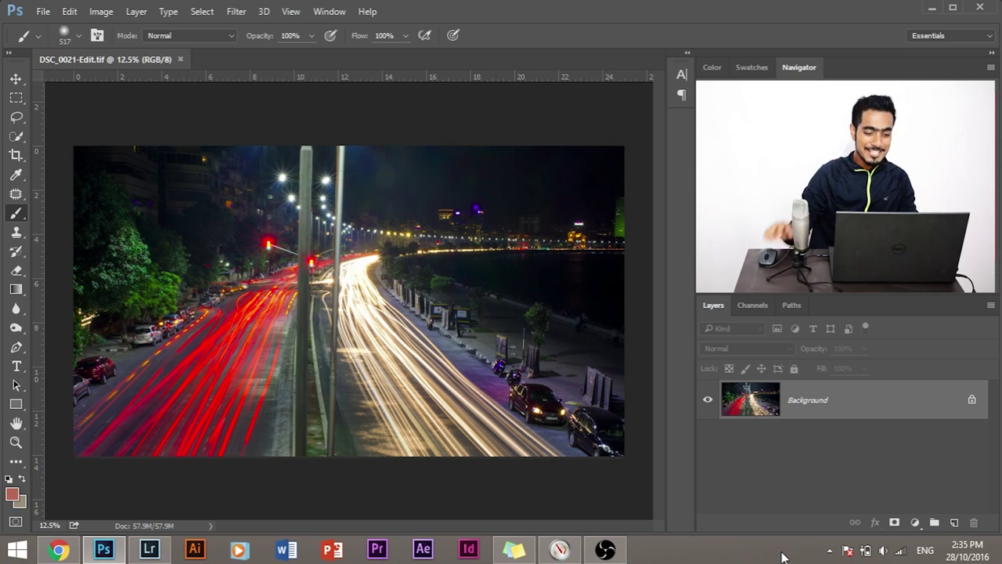
Add a Brightness/Contrast adjustment layer with Brightness 70 and Contrast left at 0
key(ctrl+plus)
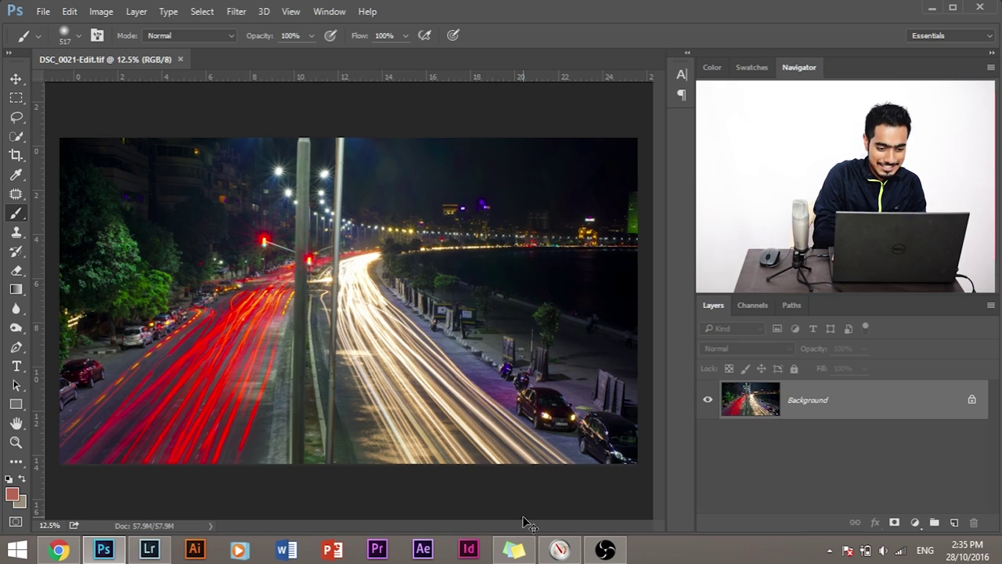
key(ctrl+minus)
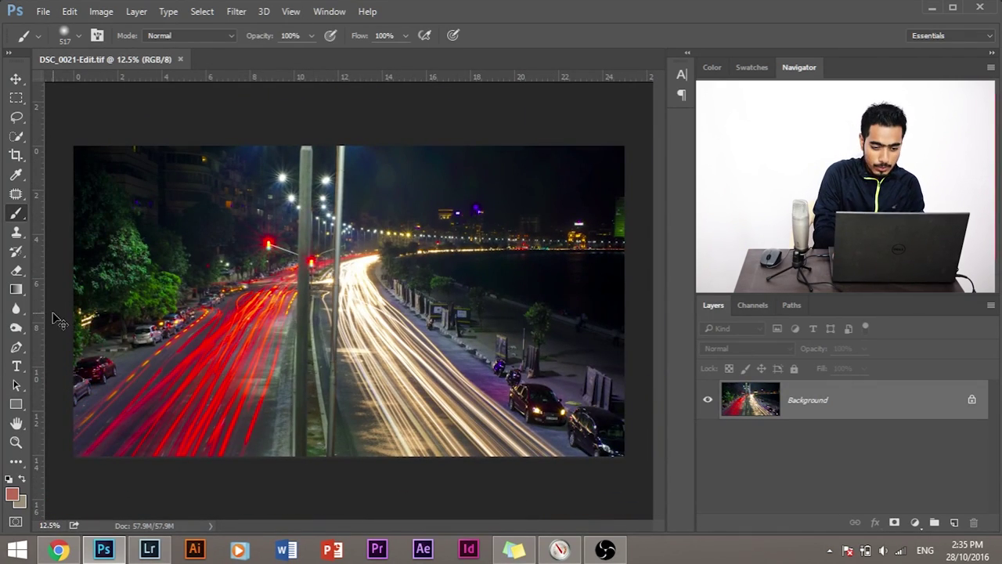
key(ctrl+plus)
key(ctrl+plus)
key(ctrl+plus)
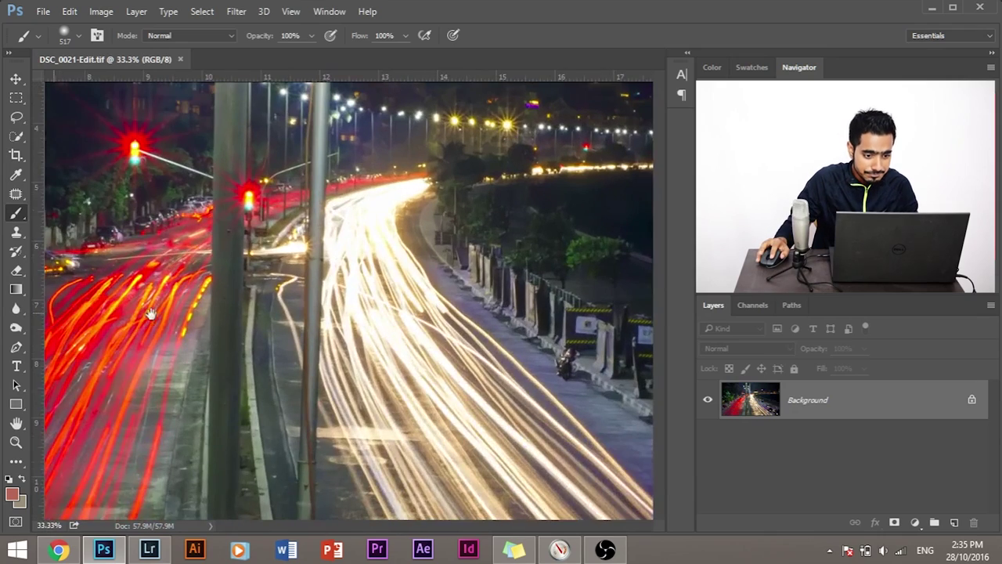
drag(151, 313, 163, 348)
drag(132, 170, 229, 299)
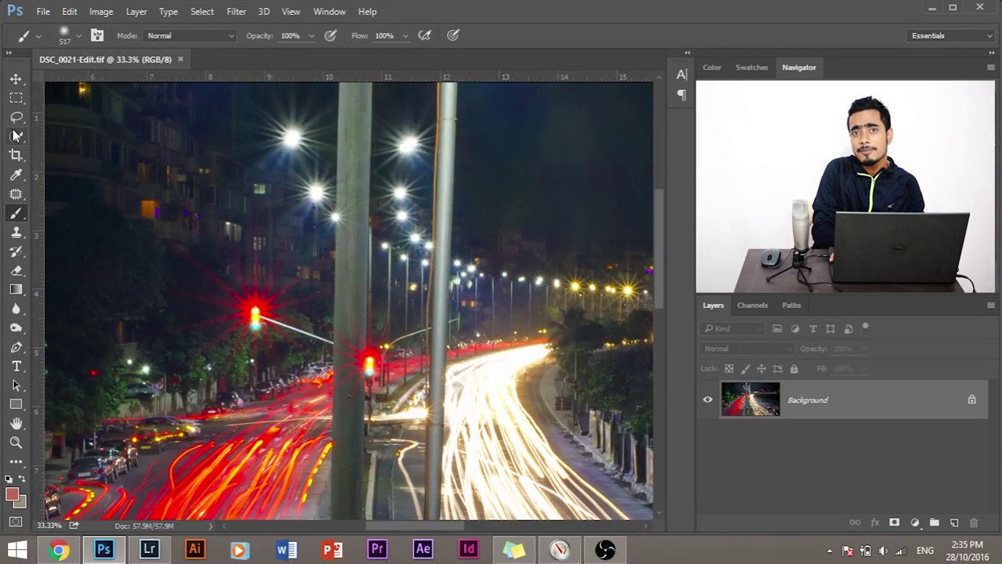
key(ctrl+minus)
key(ctrl+minus)
key(ctrl+minus)
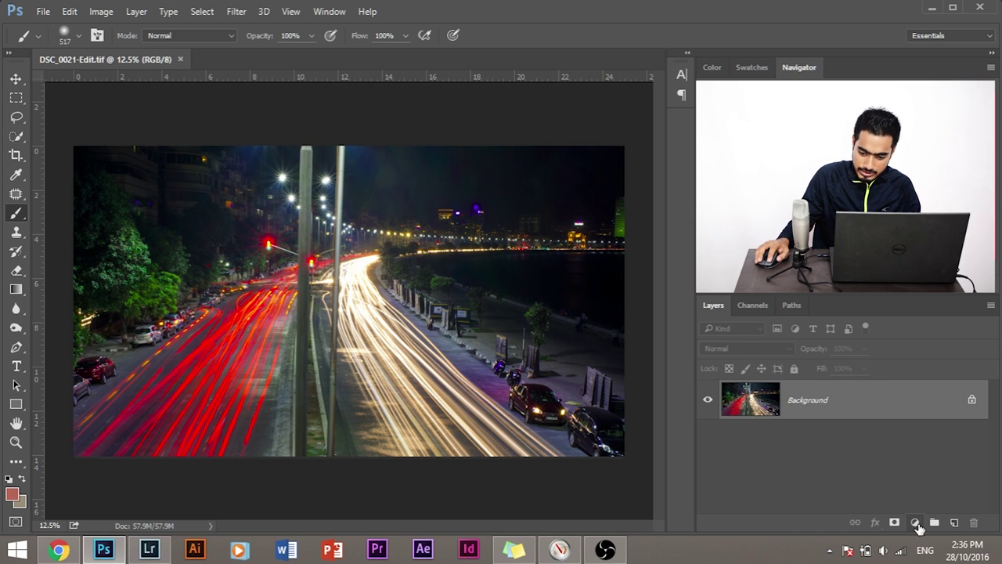
click(916, 523)
click(935, 260)
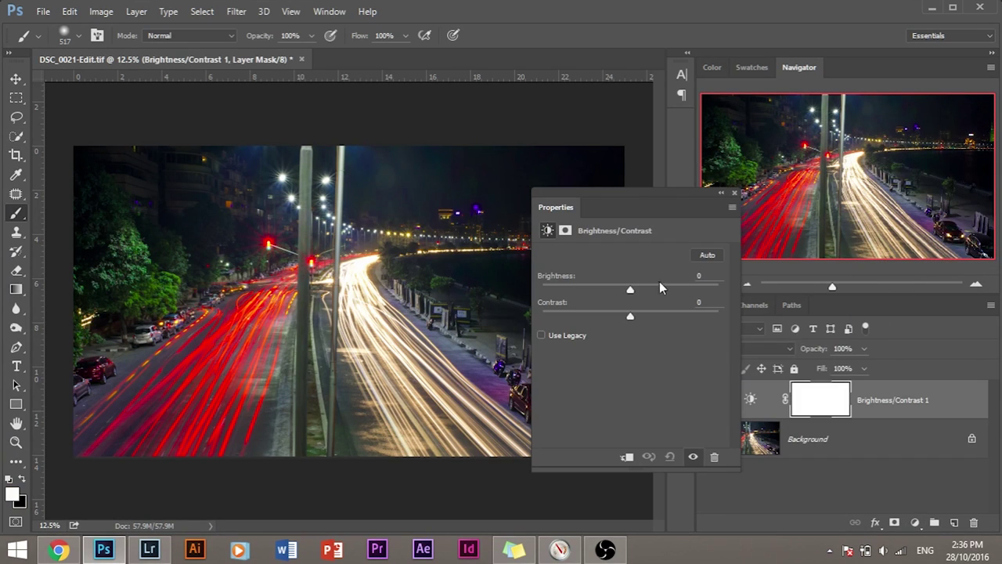
click(680, 289)
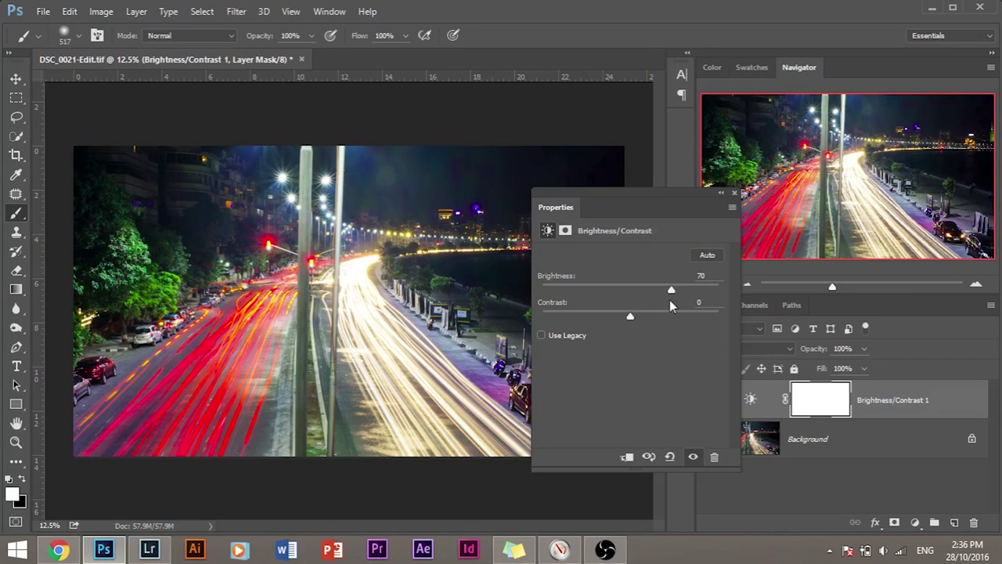
click(734, 192)
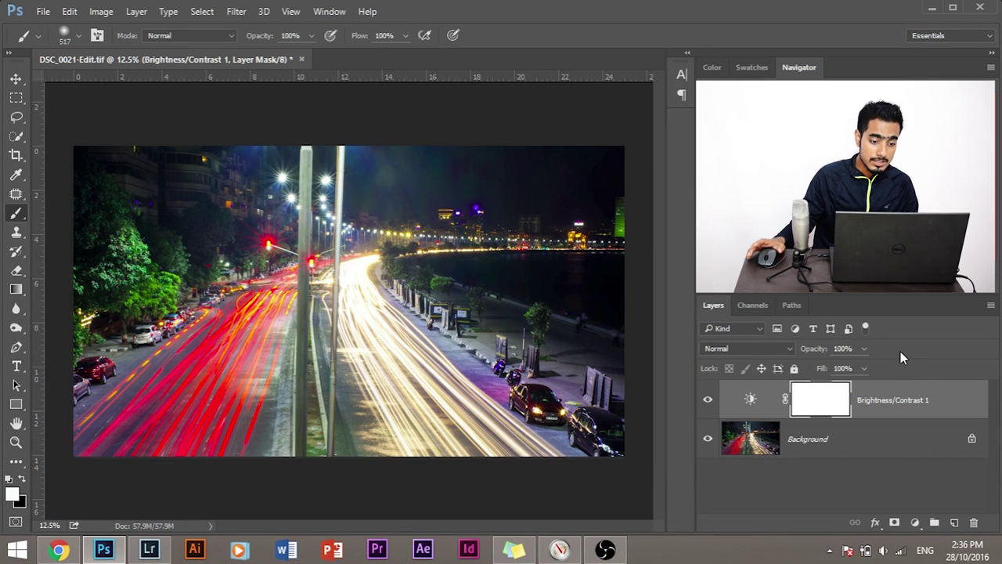
key(ctrl+plus)
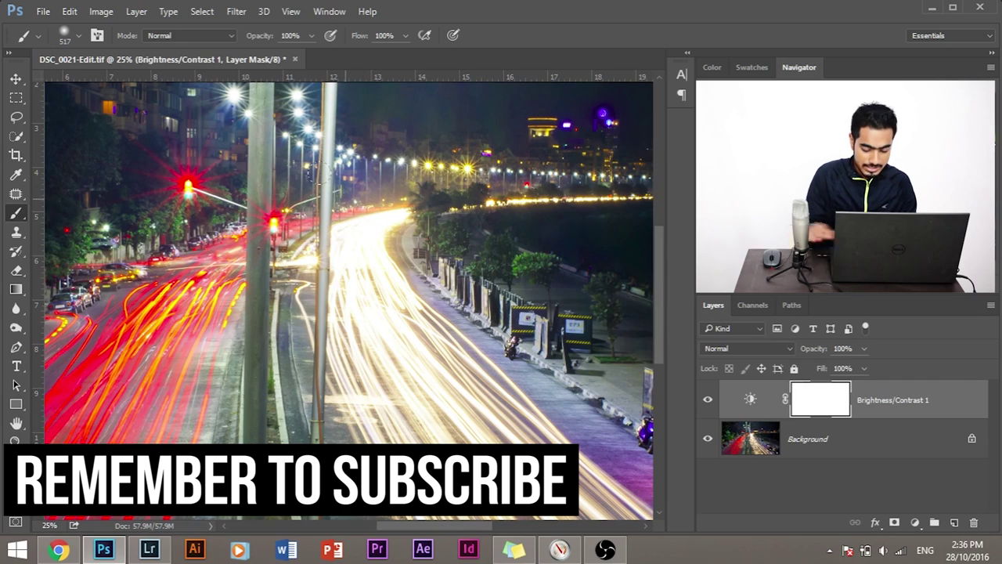
key(ctrl+plus)
key(ctrl+plus)
scroll(314, 320, up, 4)
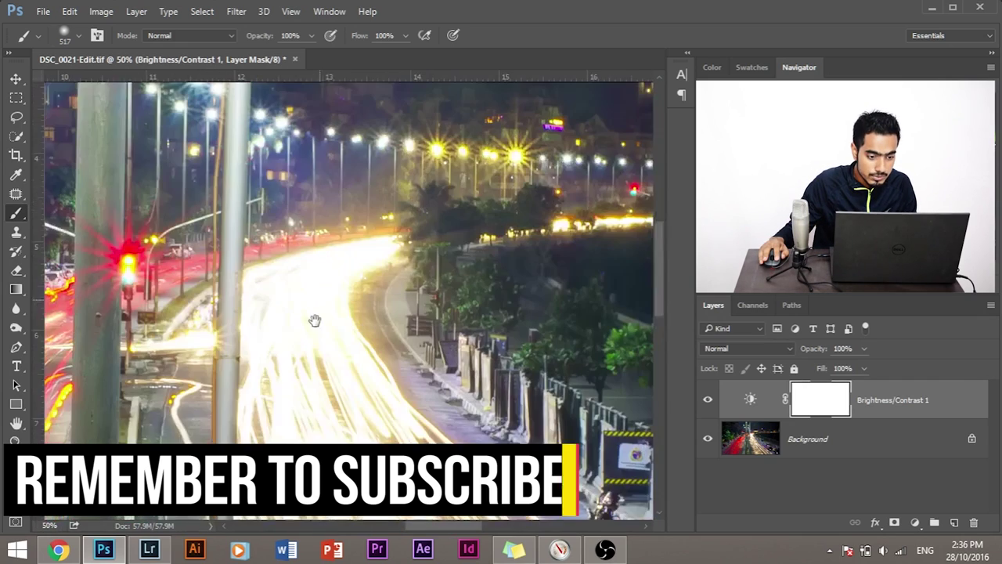
click(708, 401)
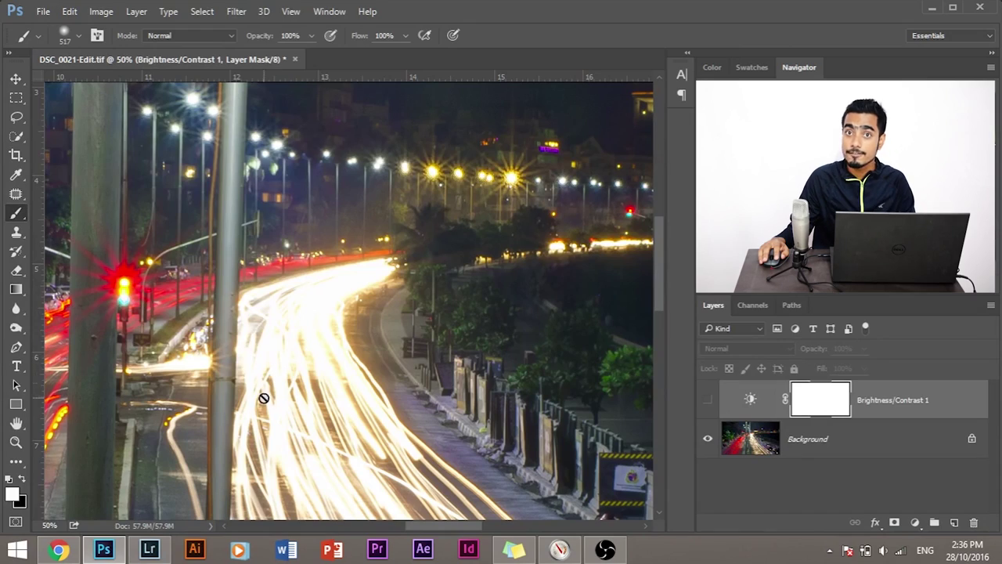
drag(256, 402, 344, 268)
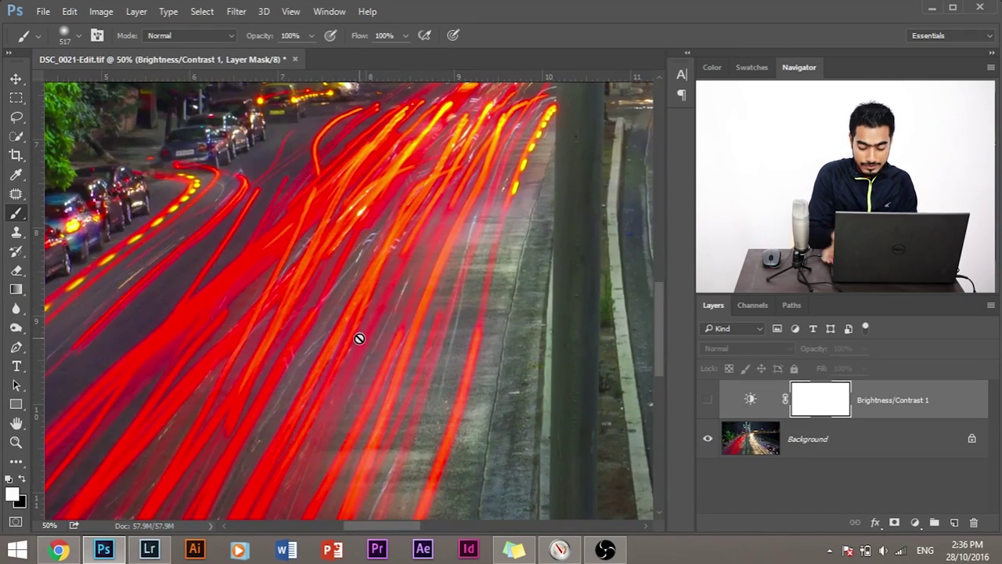
key(ctrl+minus)
key(ctrl+minus)
key(ctrl+minus)
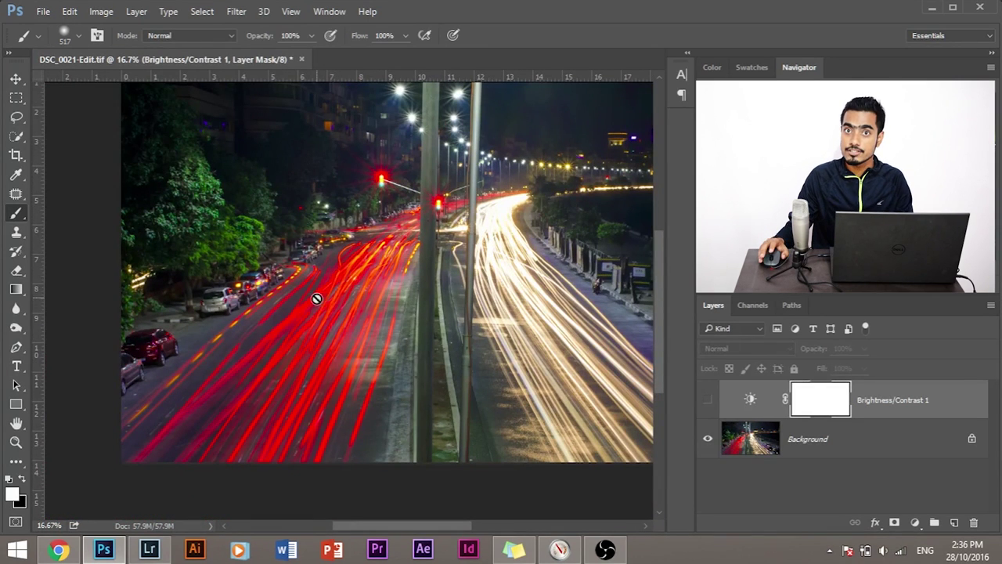
drag(594, 212, 536, 239)
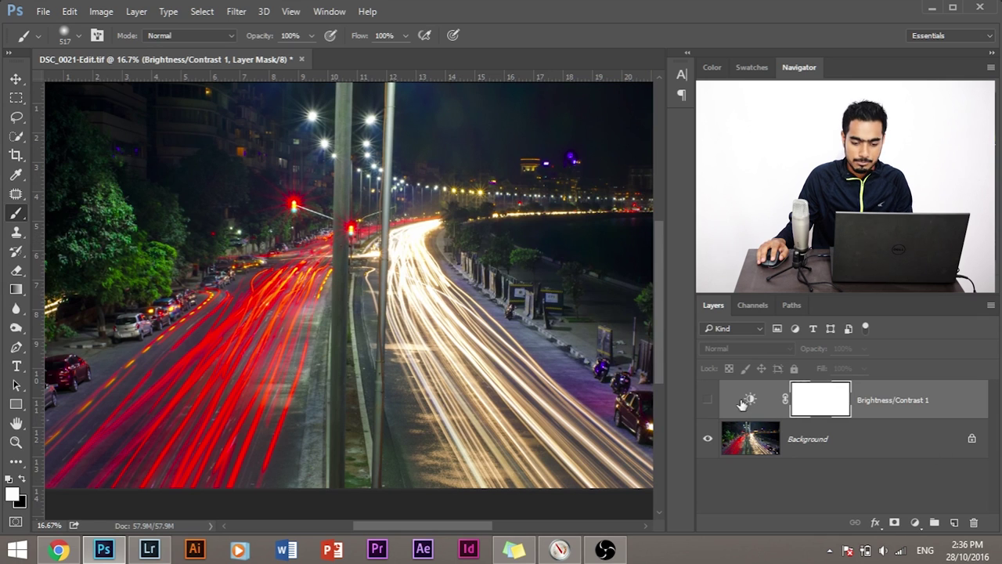
click(708, 400)
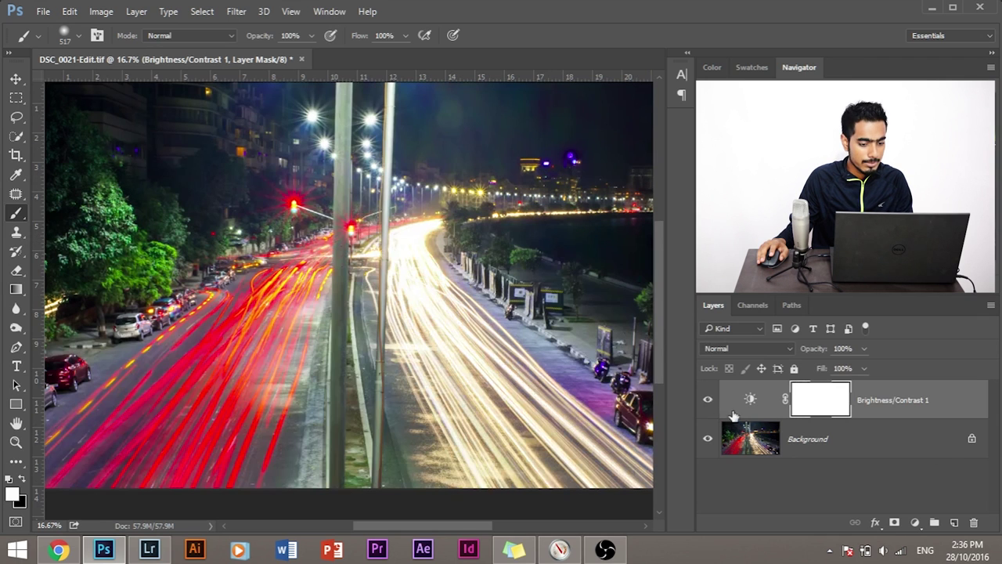
right_click(882, 402)
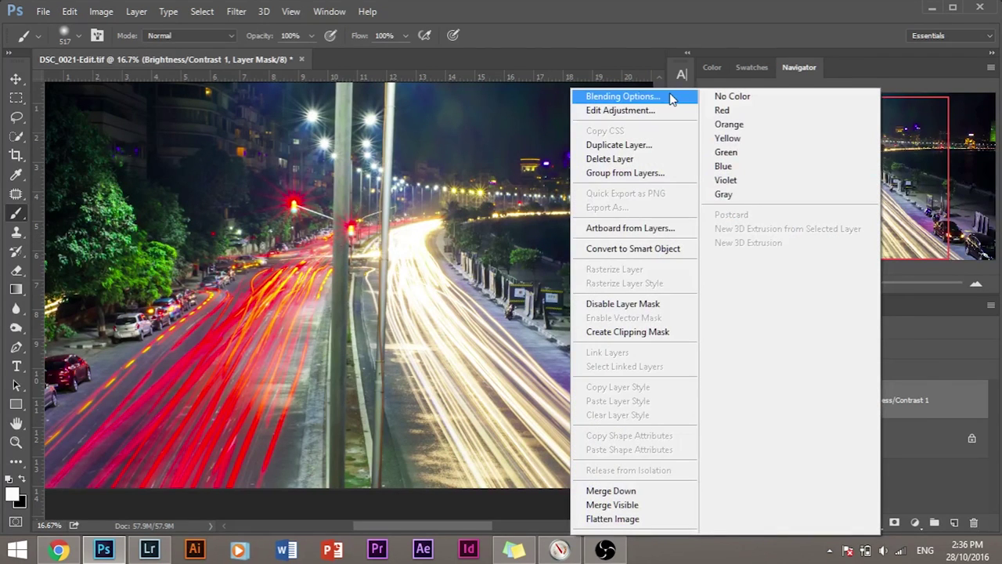
Open the Blending Options for the Brightness/Contrast layer and move the dialog aside
key(Escape)
key(space)
double_click(940, 403)
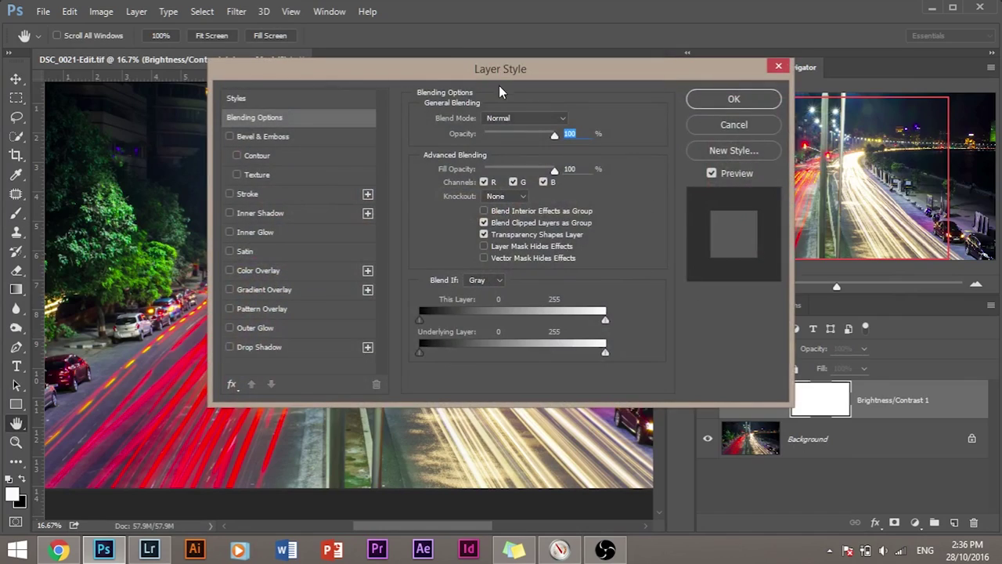
drag(470, 69, 791, 78)
Set the Blend If Underlying Layer highlight limit to 171 to spare the brightest trails
key(ctrl+plus)
key(ctrl+plus)
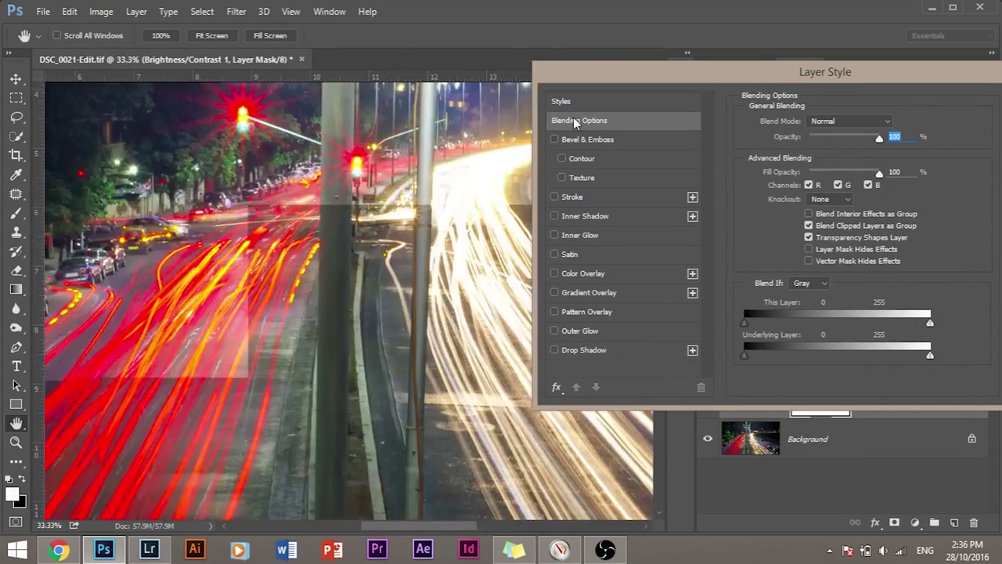
drag(387, 184, 282, 201)
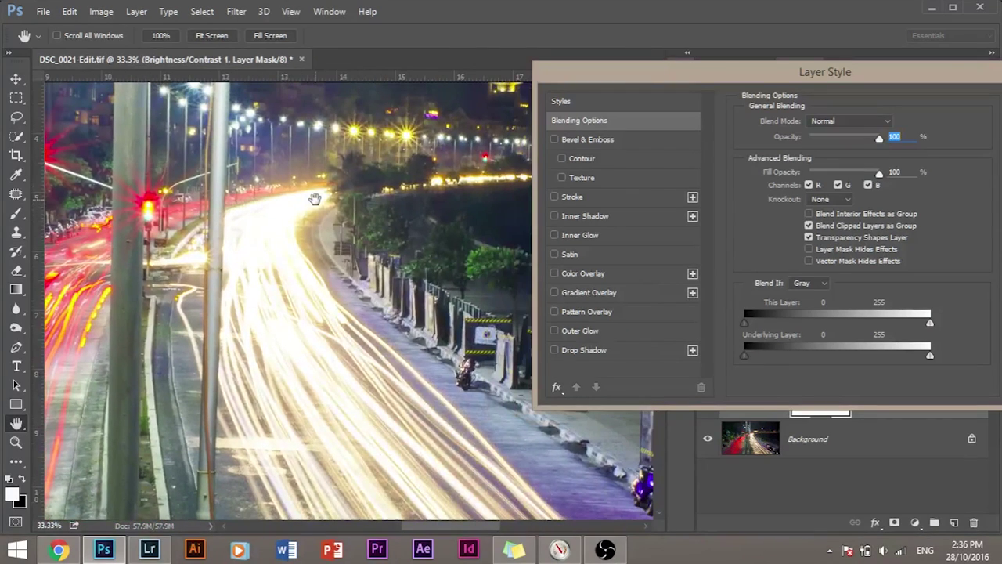
key(ctrl+plus)
key(ctrl+plus)
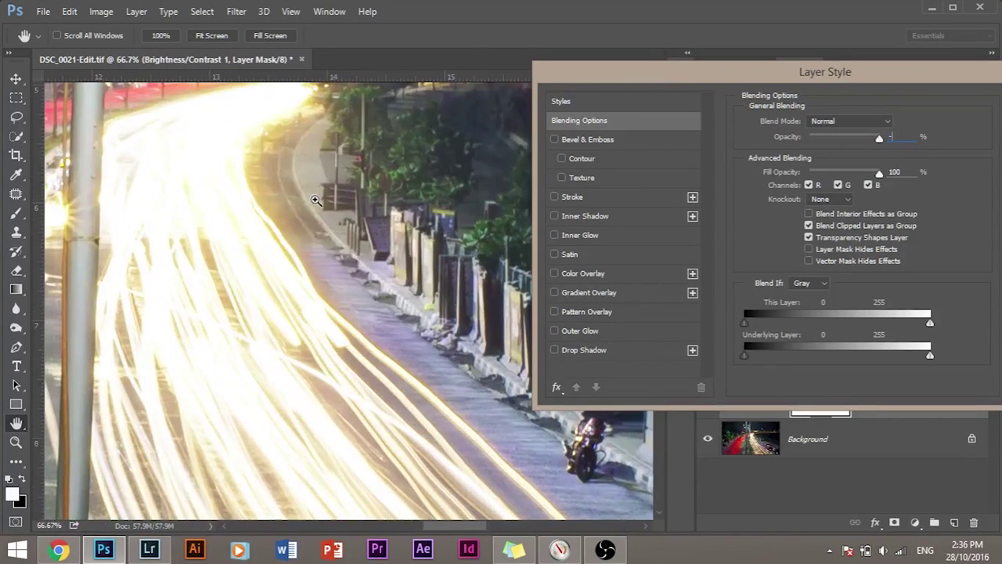
key(ctrl+minus)
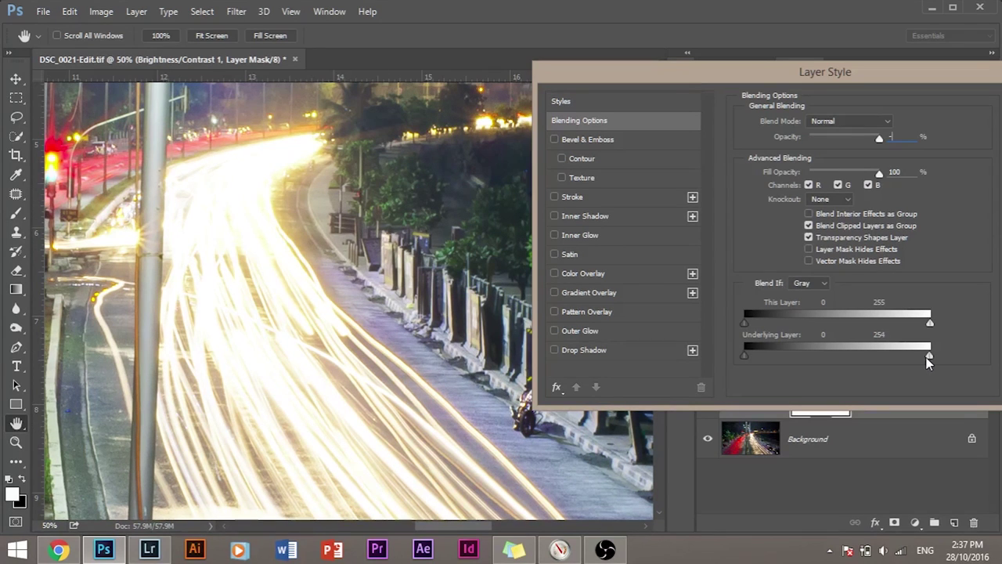
drag(910, 356, 879, 358)
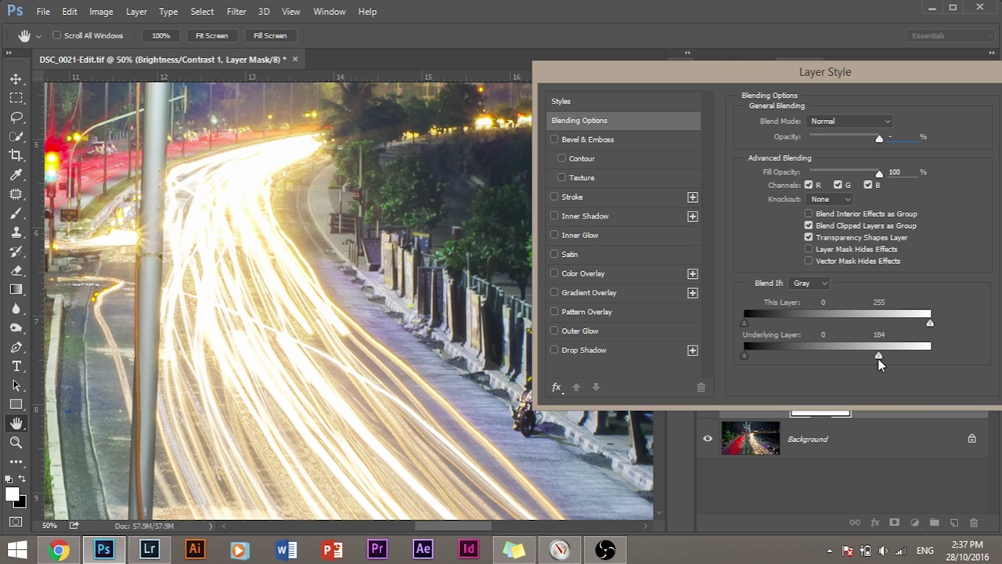
drag(875, 355, 840, 356)
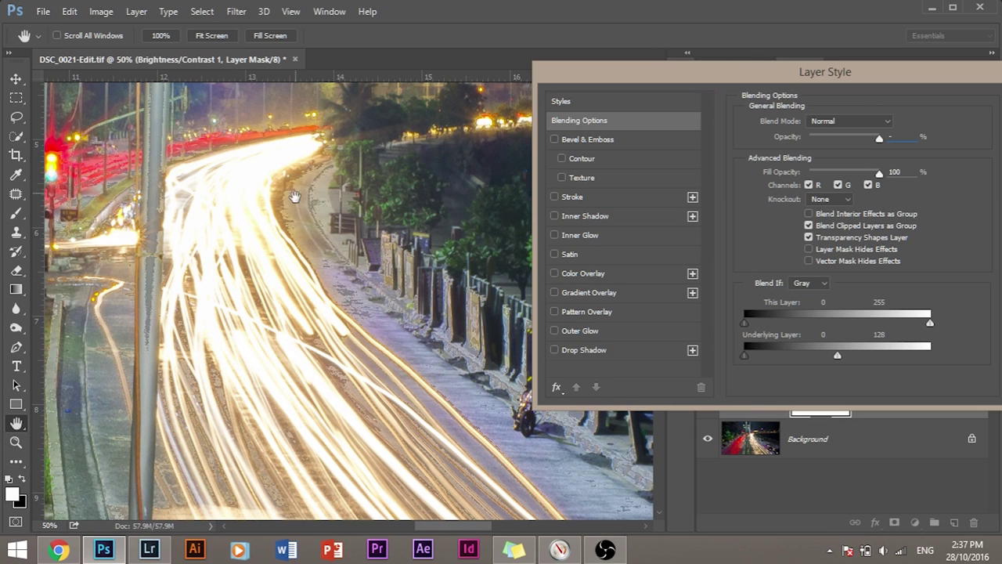
drag(837, 356, 869, 361)
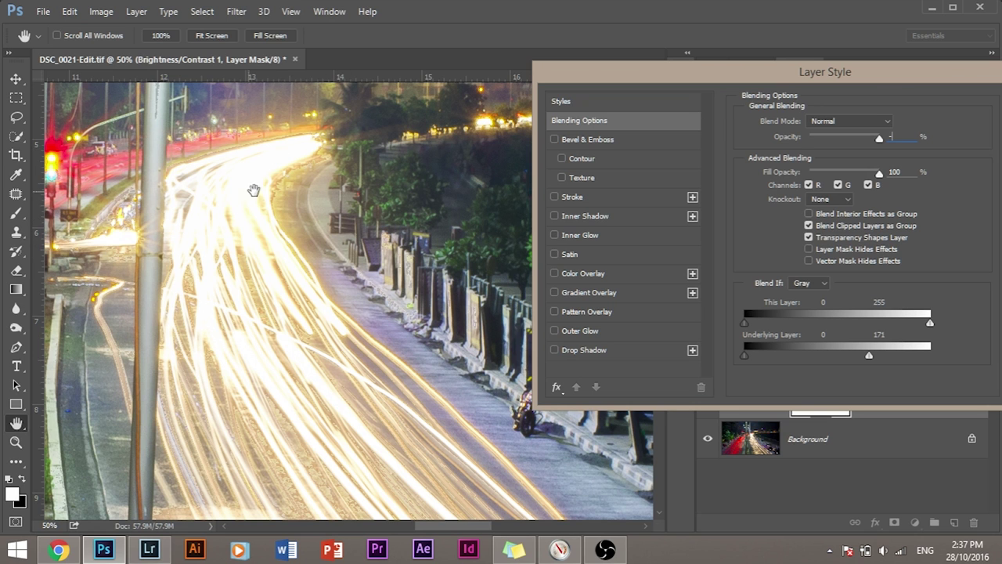
Split the Underlying Layer white slider into a gradual 125 / 255 highlight fade
key(ctrl+plus)
key(ctrl+plus)
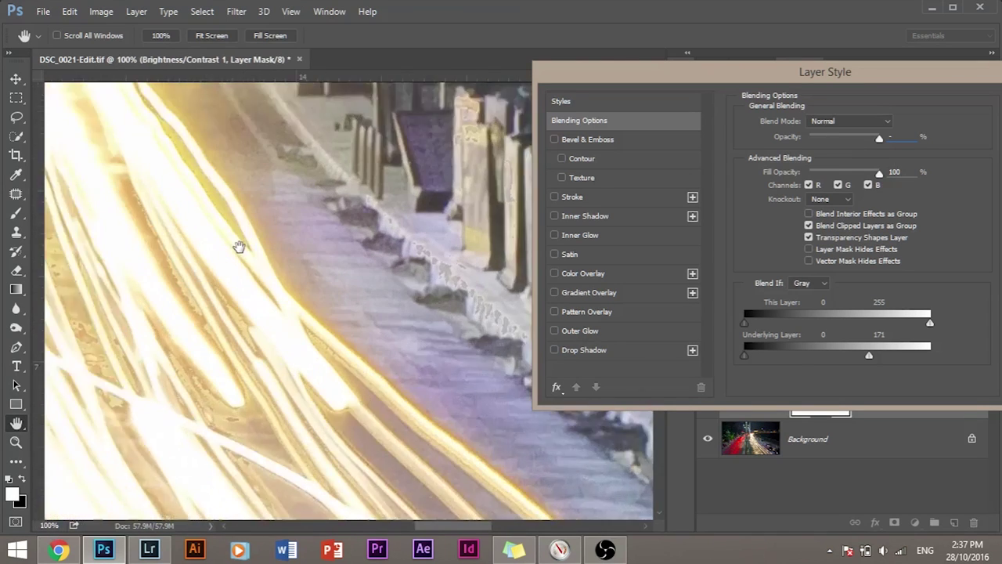
key(ctrl+plus)
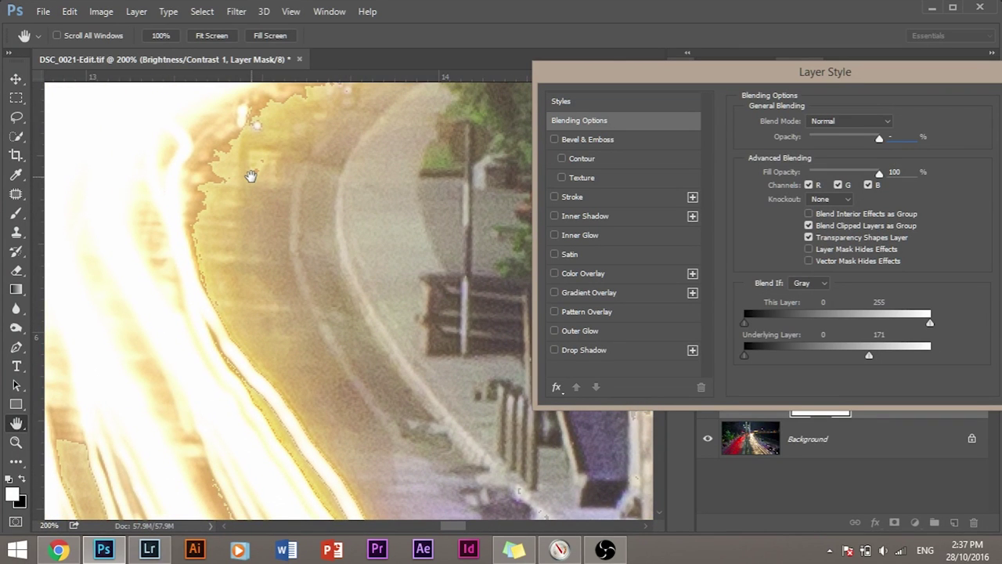
key(ctrl+minus)
key(ctrl+minus)
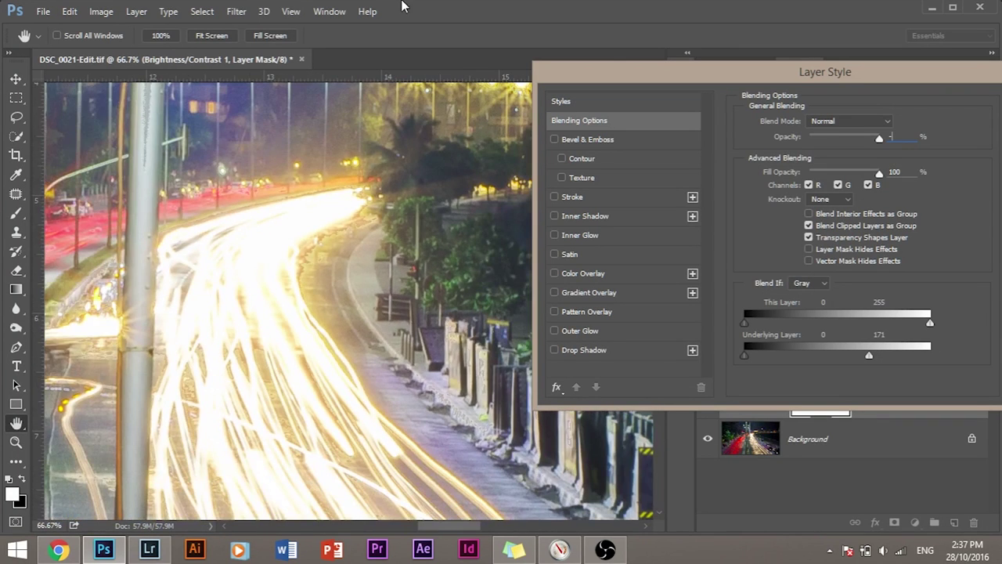
drag(389, 248, 365, 219)
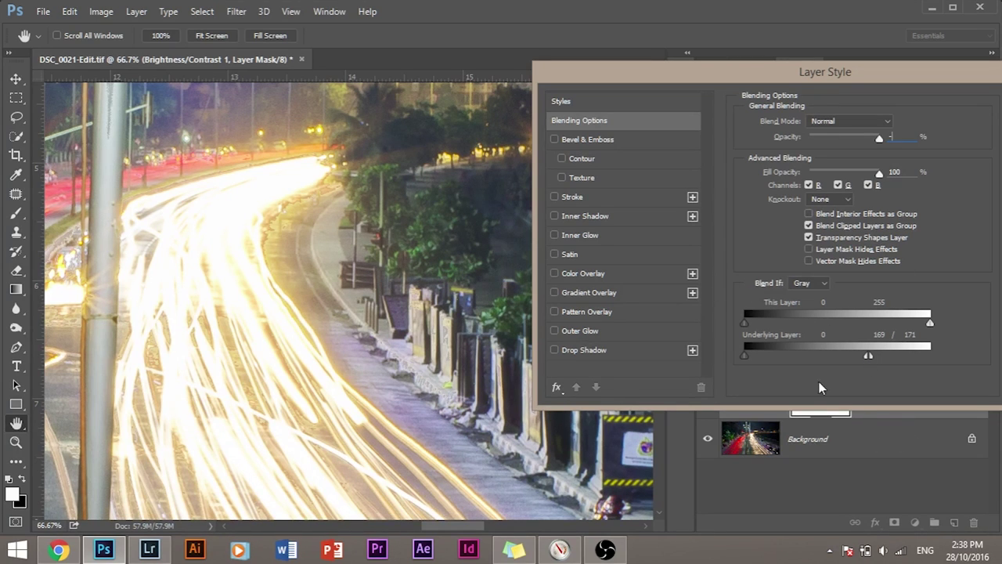
drag(829, 358, 823, 358)
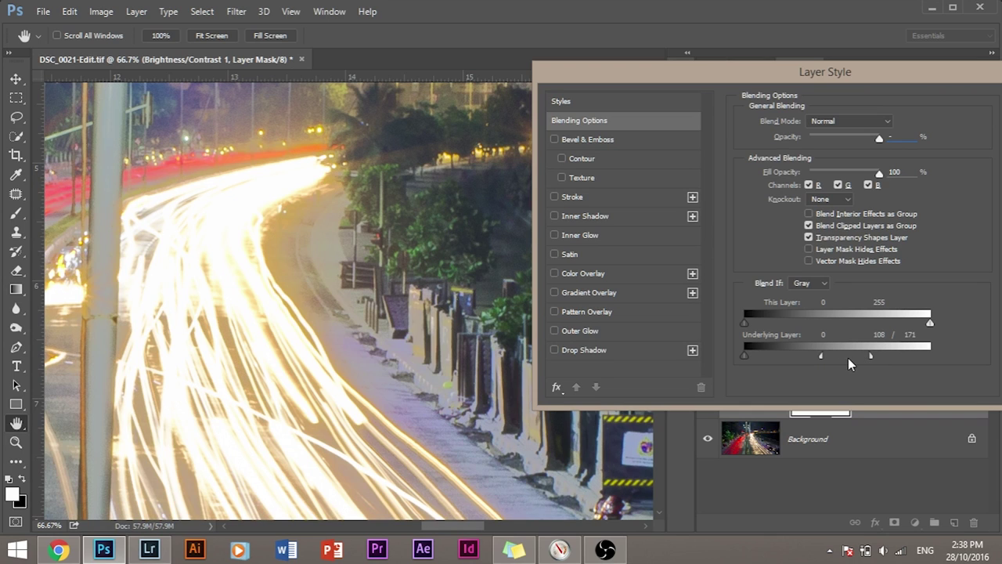
drag(827, 354, 938, 360)
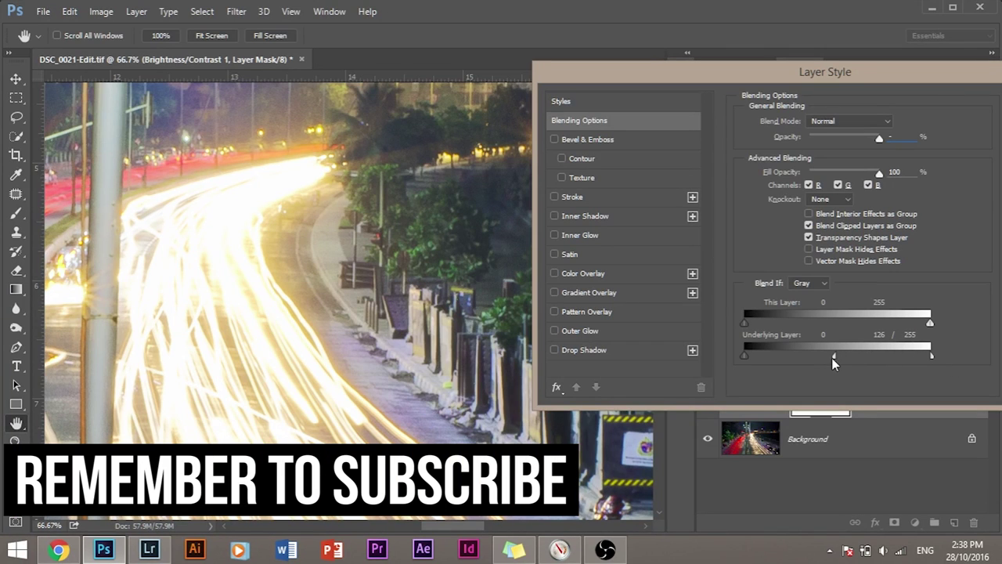
mouse_move(833, 356)
mouse_down()
mouse_move(799, 357)
mouse_move(897, 359)
mouse_move(843, 361)
mouse_up()
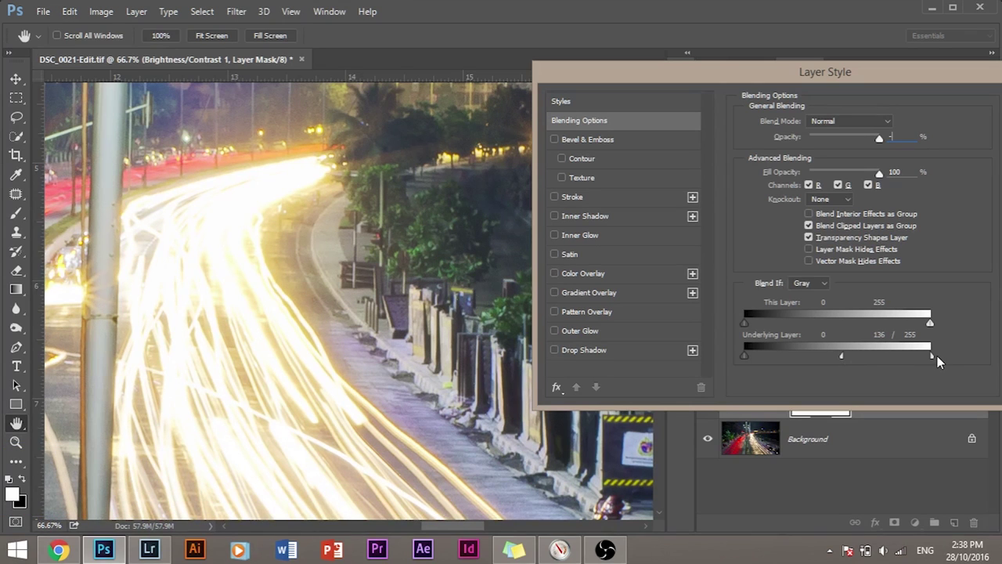
drag(883, 358, 904, 359)
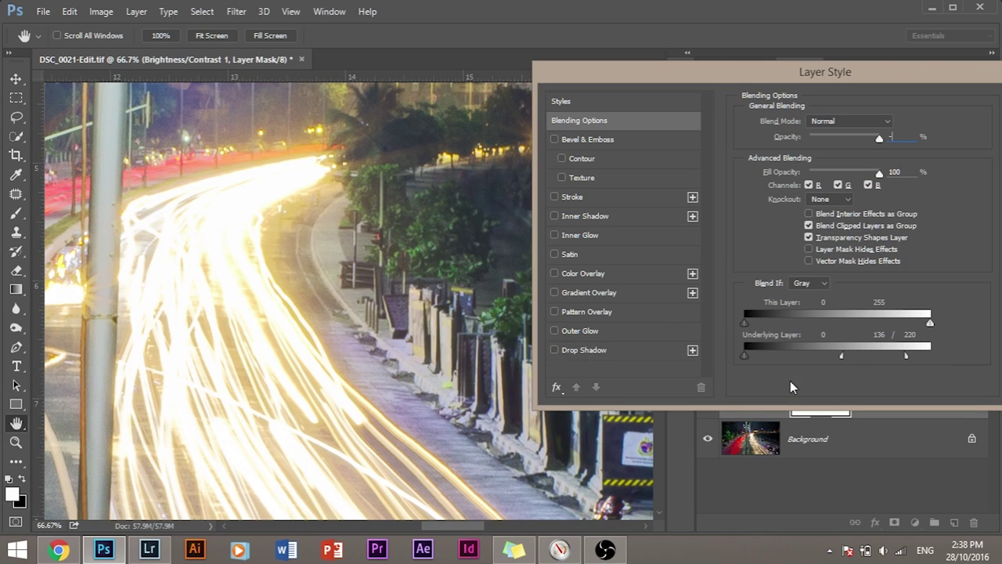
key(ctrl+minus)
key(ctrl+minus)
key(ctrl+minus)
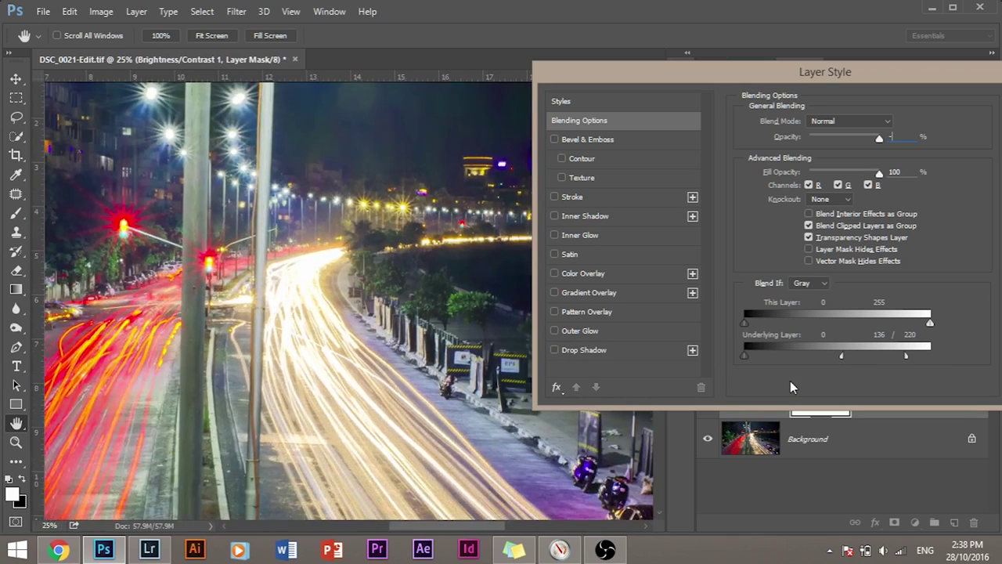
key(ctrl+minus)
key(ctrl+minus)
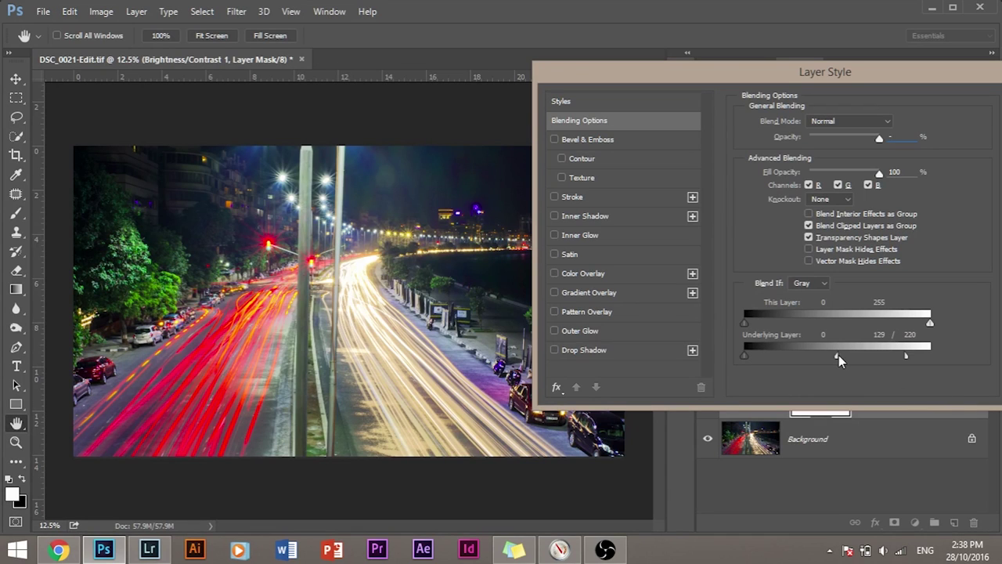
mouse_move(839, 353)
mouse_down()
mouse_move(781, 359)
mouse_move(855, 356)
mouse_move(835, 362)
mouse_up()
Apply the Layer Style after dismissing the invalid-entry alert, then toggle the brightening layer off and on
drag(981, 91, 910, 102)
click(929, 109)
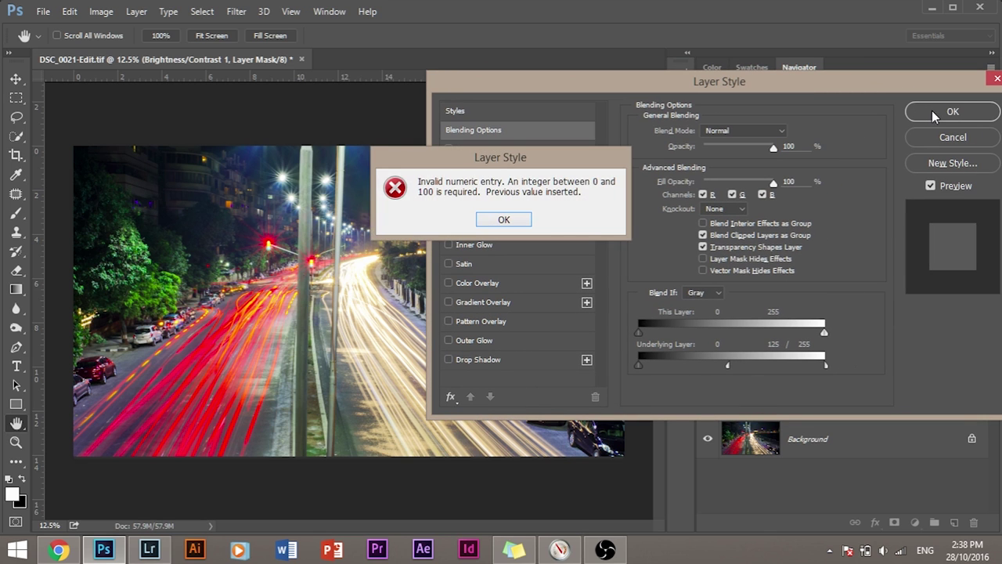
click(519, 222)
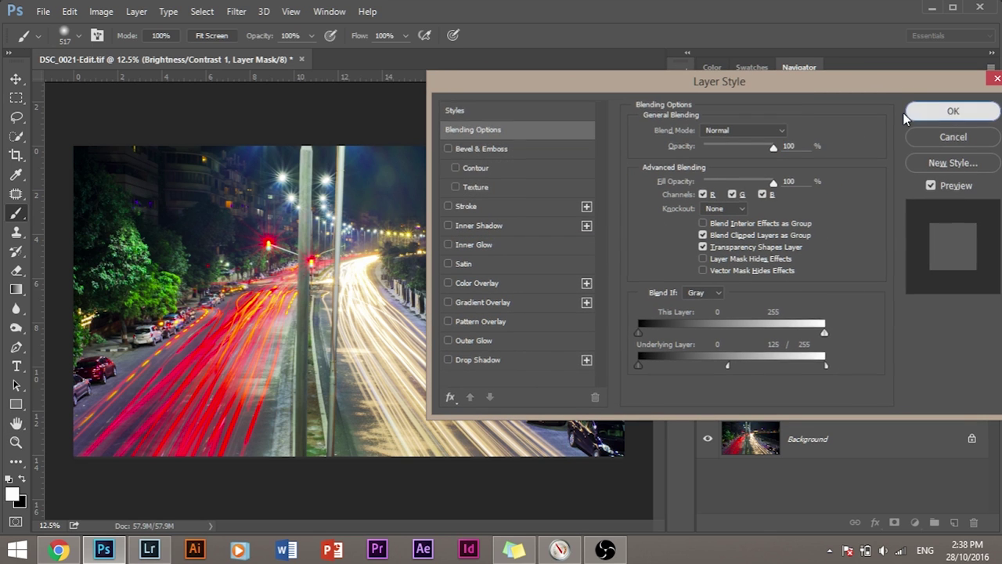
click(951, 113)
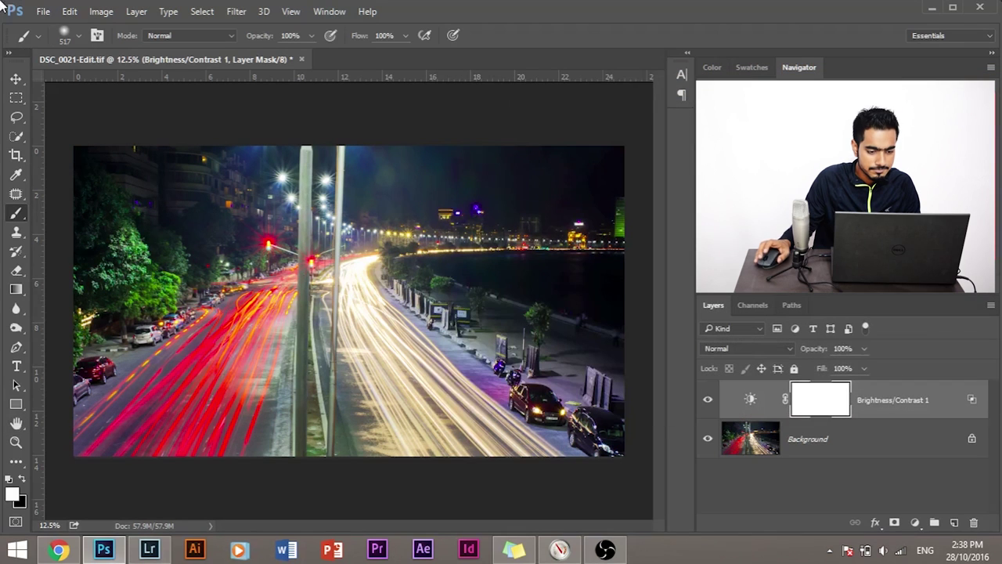
click(707, 401)
click(707, 406)
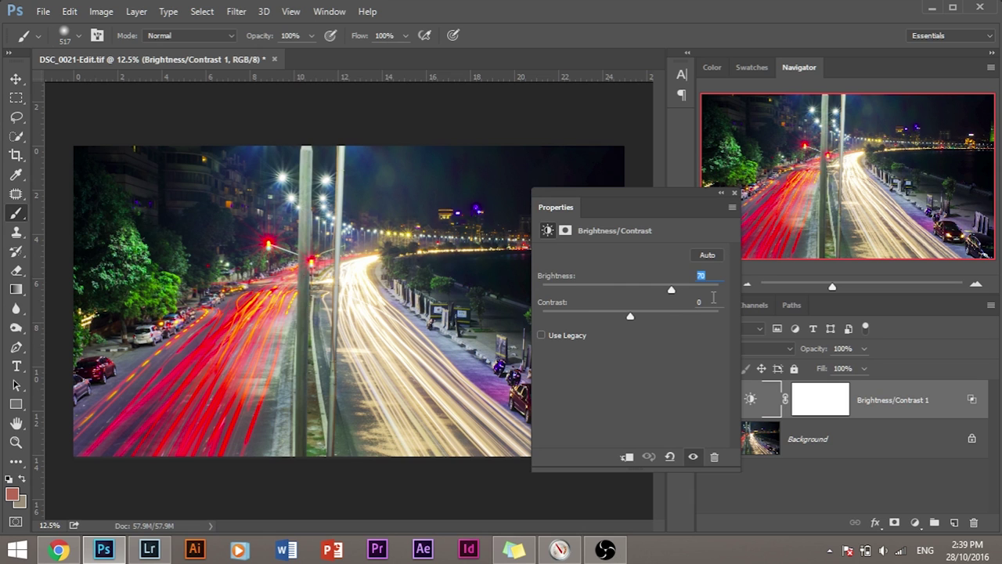
Lower the layer's Brightness to 40, then hide and reshow it to compare
text(30)
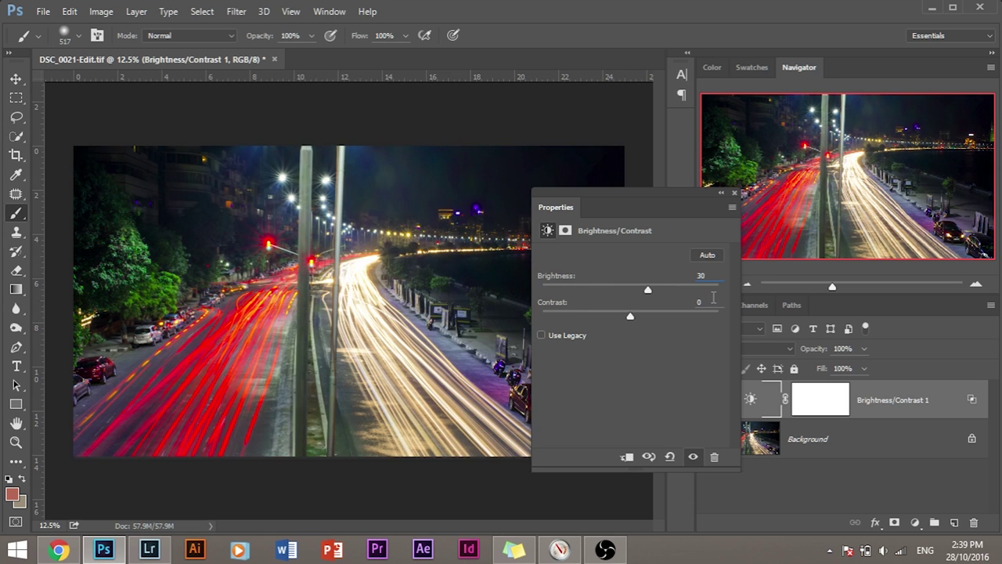
key(BackSpace)
key(BackSpace)
text(40)
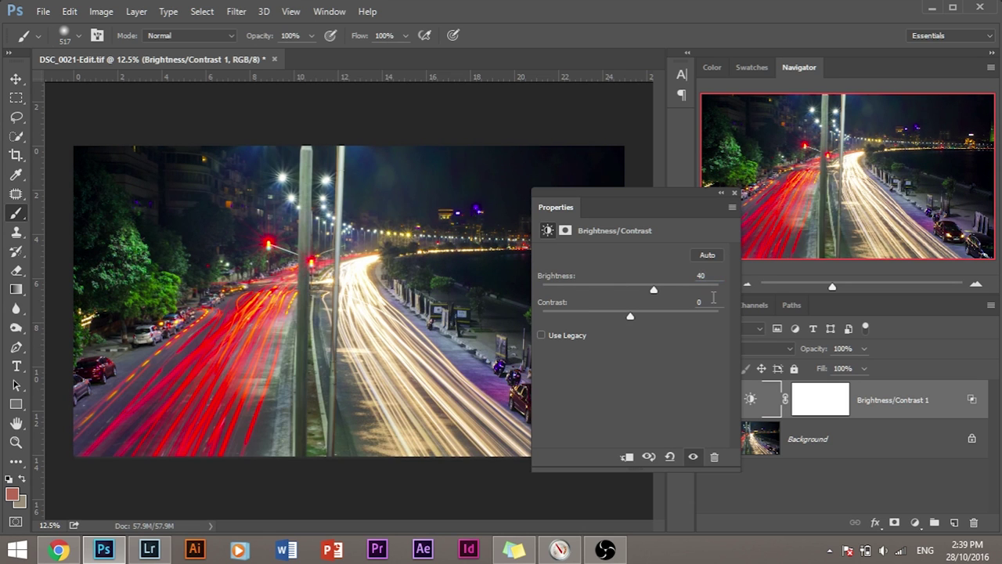
click(735, 193)
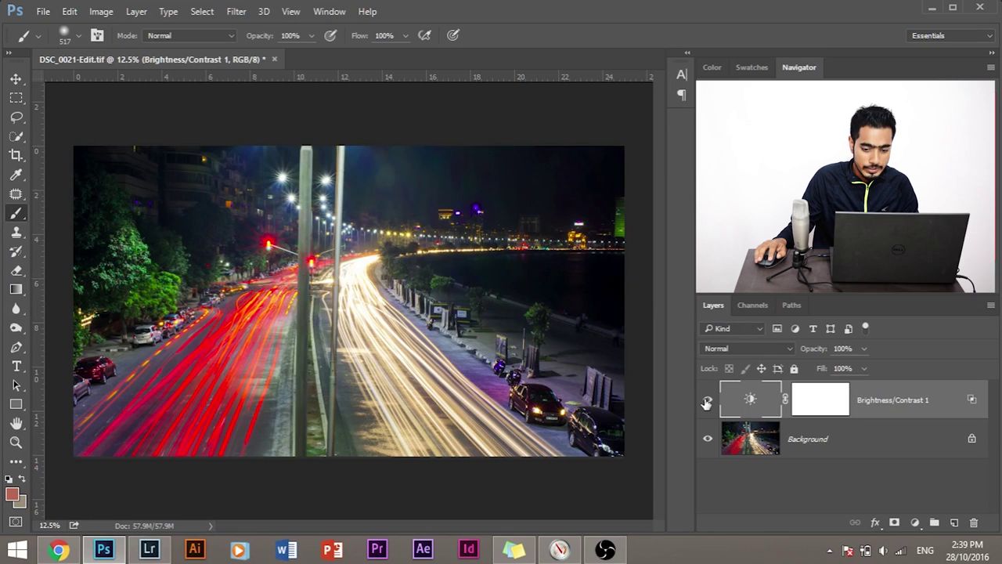
click(707, 401)
click(707, 401)
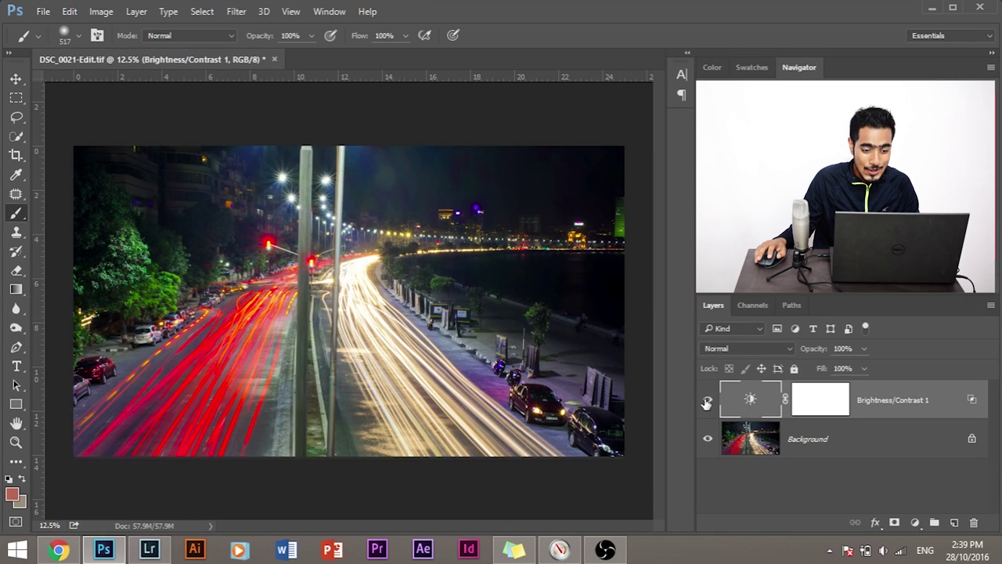